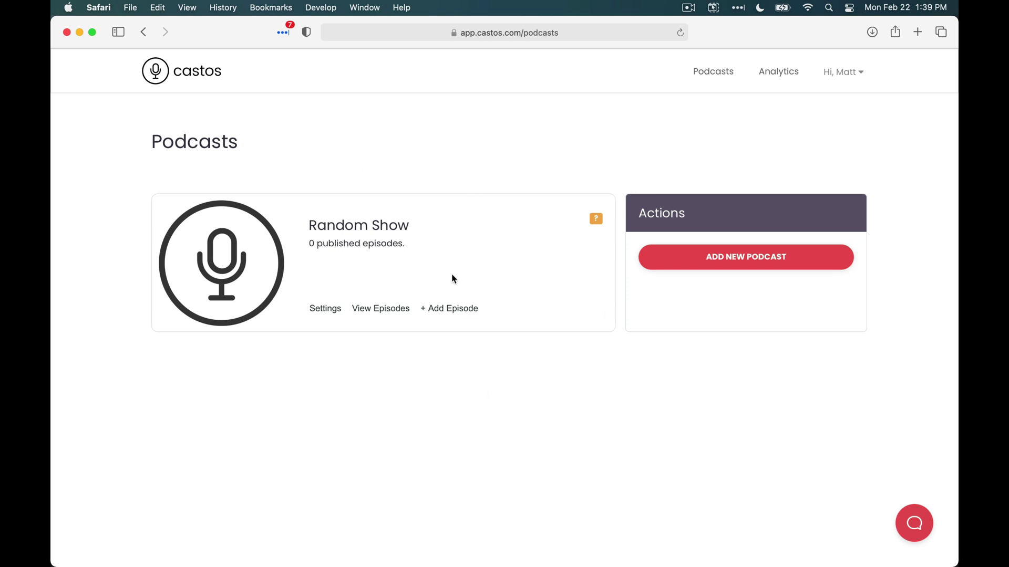
Step: Start a new episode for the Random Show podcast and title it "This is my first episode"
left_click(371, 310)
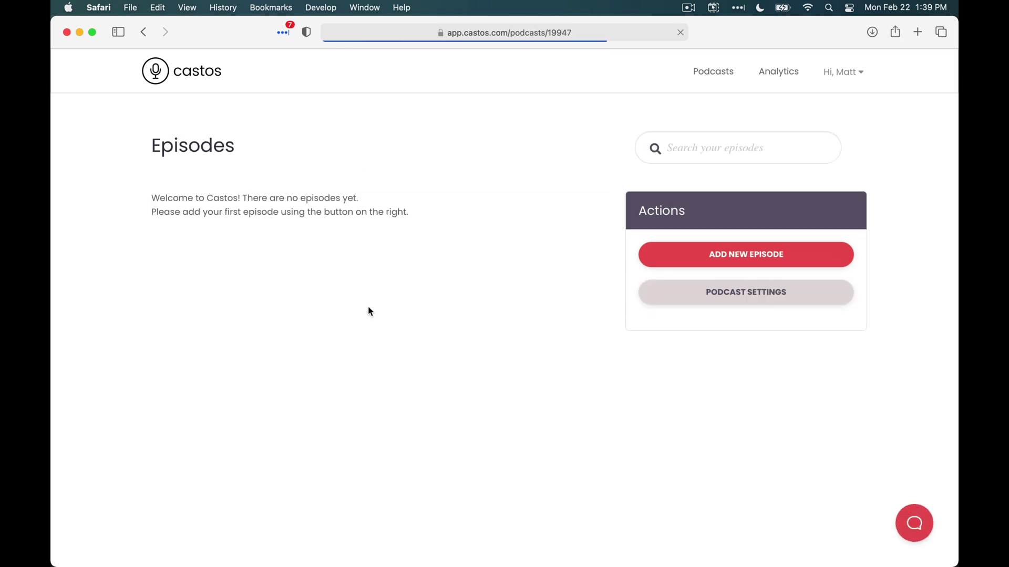
left_click(707, 253)
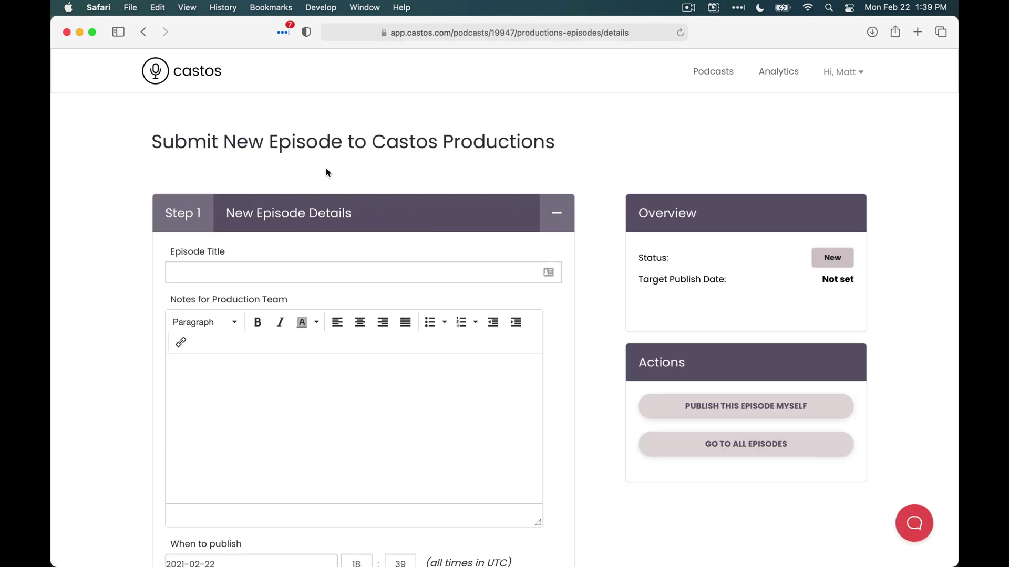
scroll(552, 168, "down", 2)
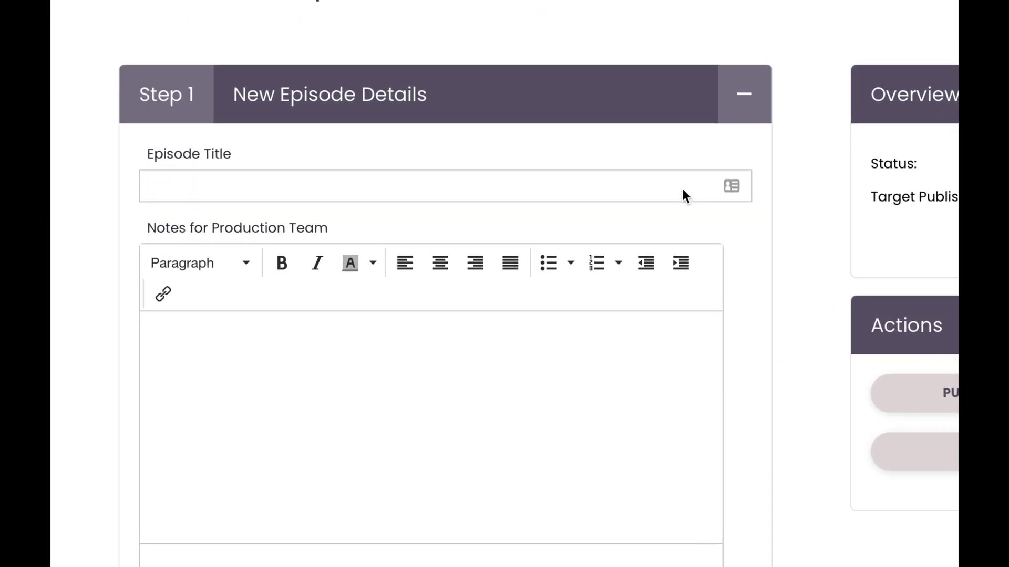
left_click(577, 175)
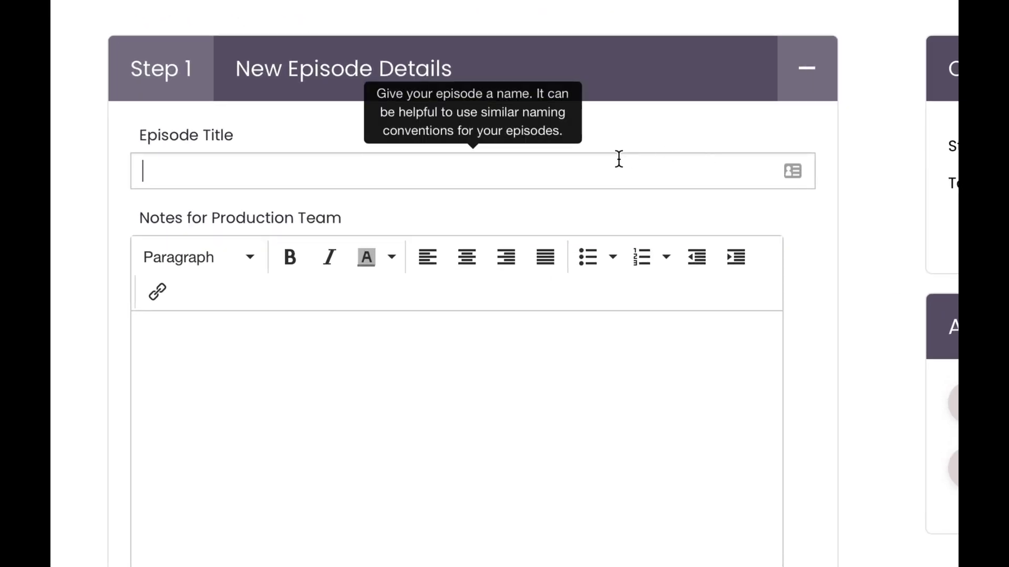
type("This is m")
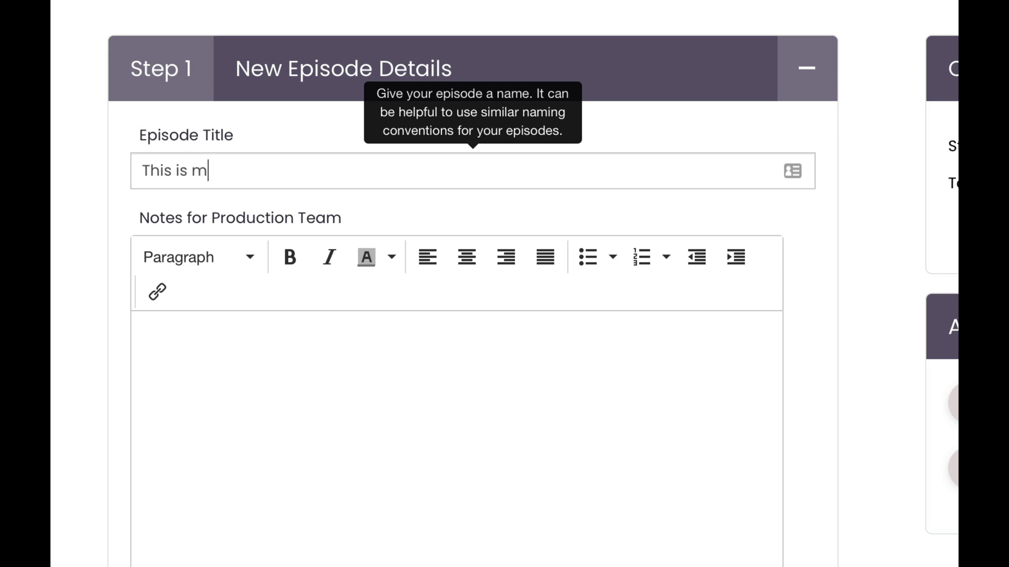
type("y first episode")
Step: Begin the production team notes with "We ramble on in the first 45 seconds or so, please cut that out."
left_click(546, 405)
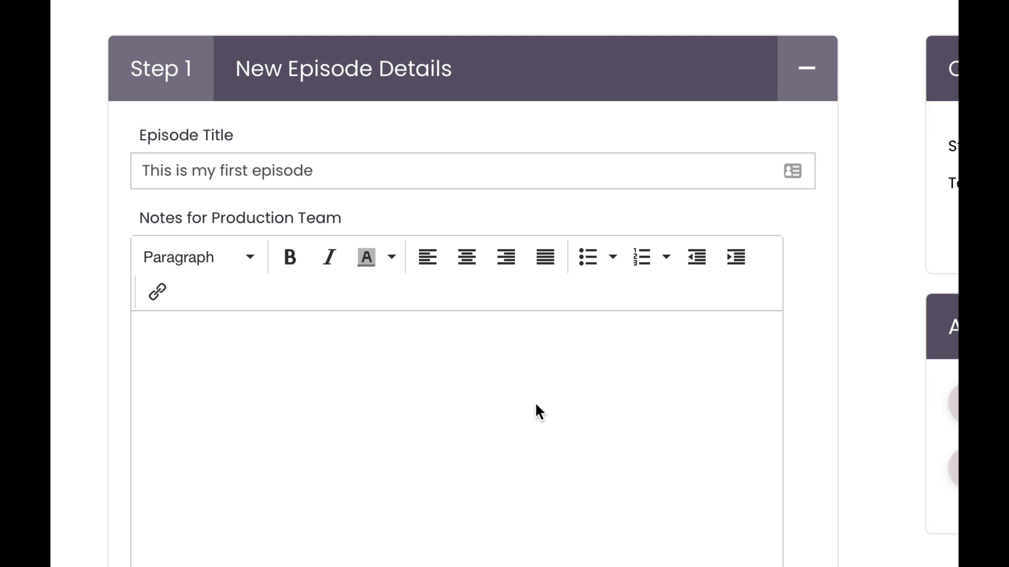
type("We ramb")
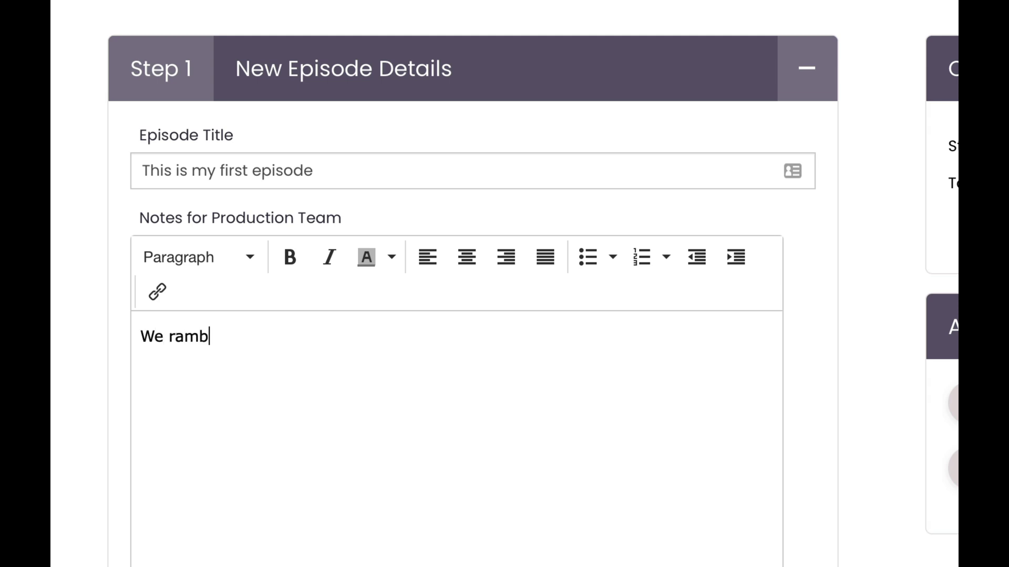
type("le on in the first ")
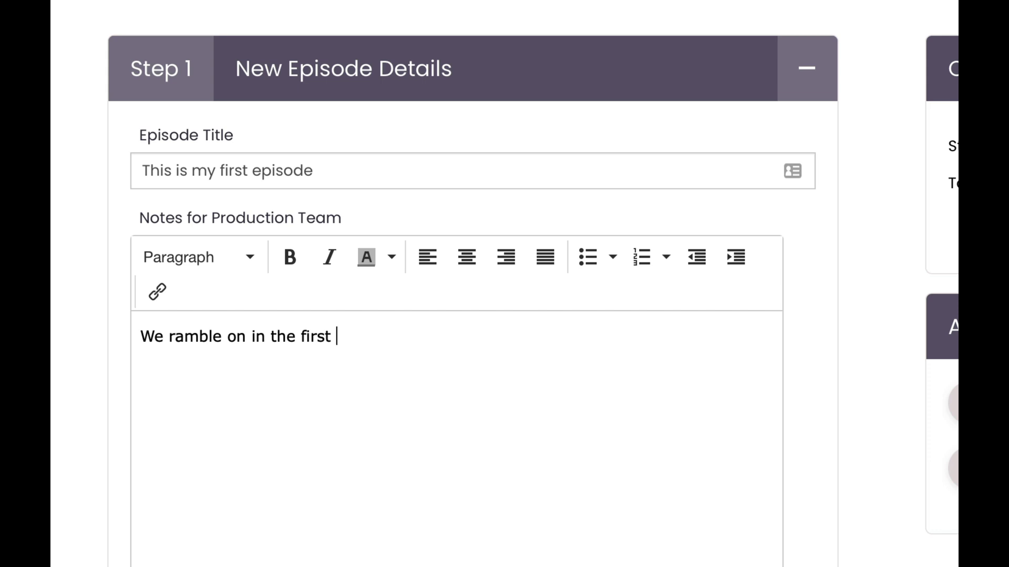
type("45 seconds or so")
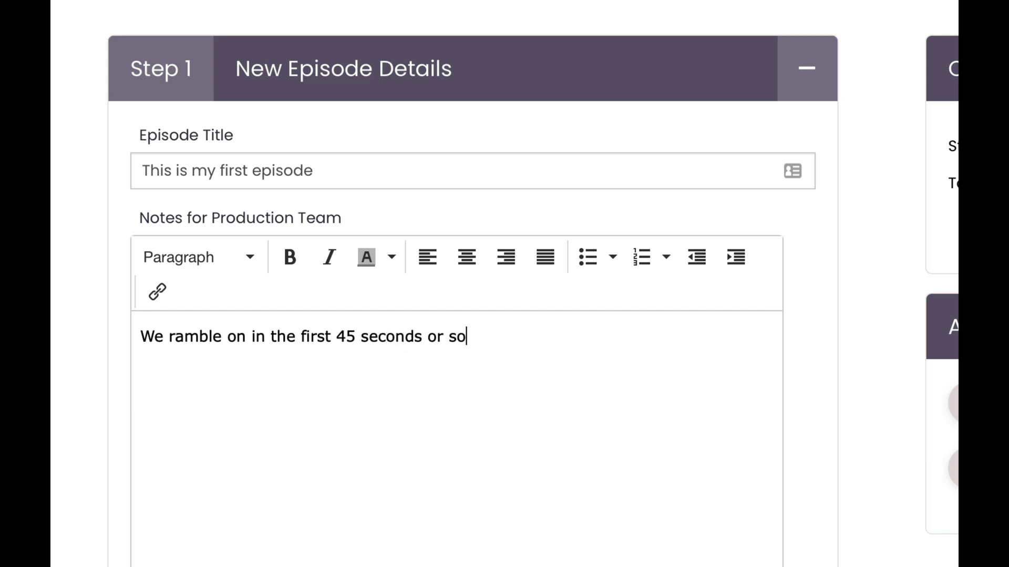
type(", please cut th")
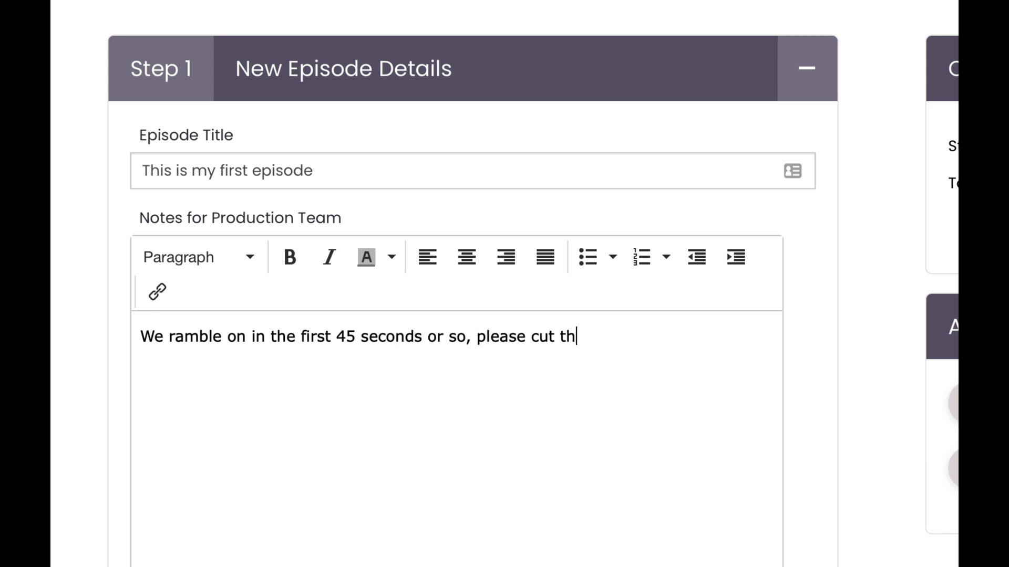
type("at out. ")
Step: Add a second paragraph to the production notes: "Include our sponsorship read from the audio file sponsors.mp3"
type("Include our ")
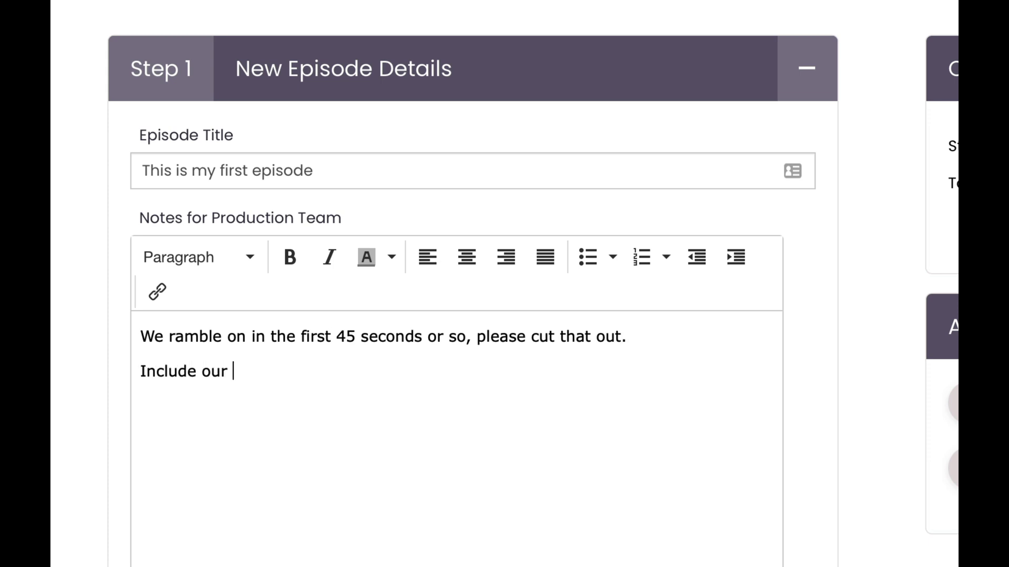
type("sponsors")
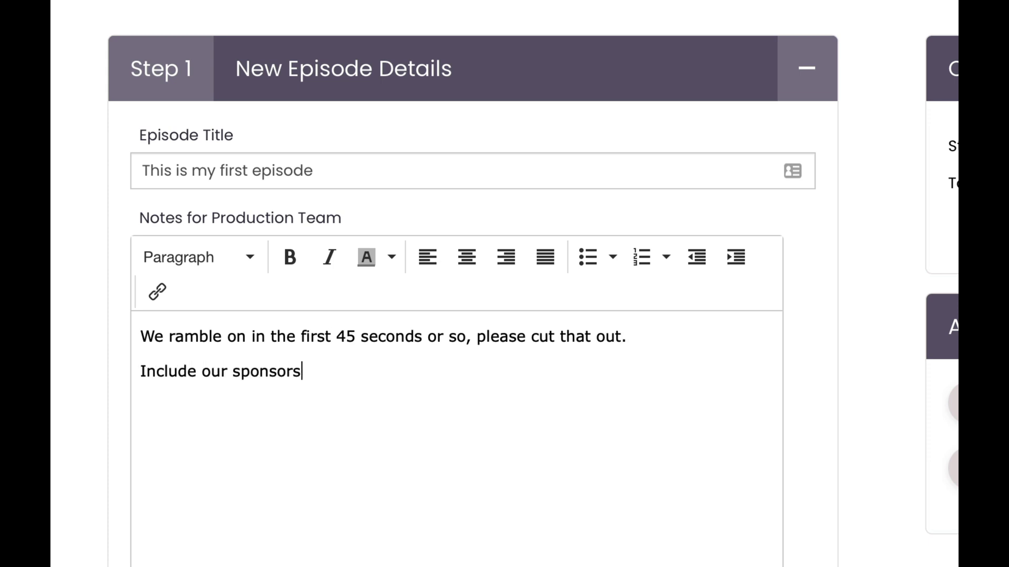
type("hip read in t")
key("BackSpace")
key("BackSpace")
key("BackSpace")
key("BackSpace")
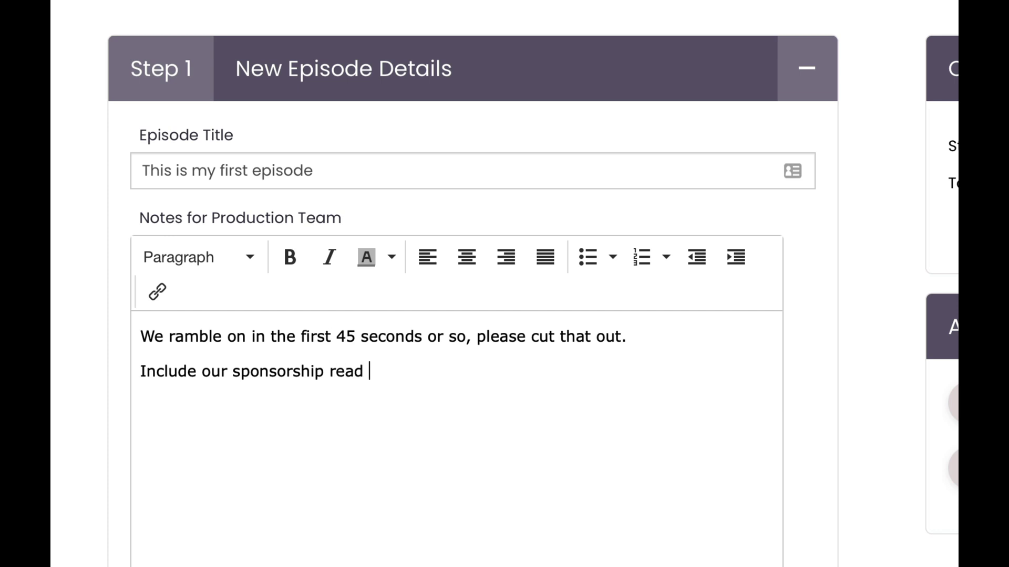
type("from the audio file")
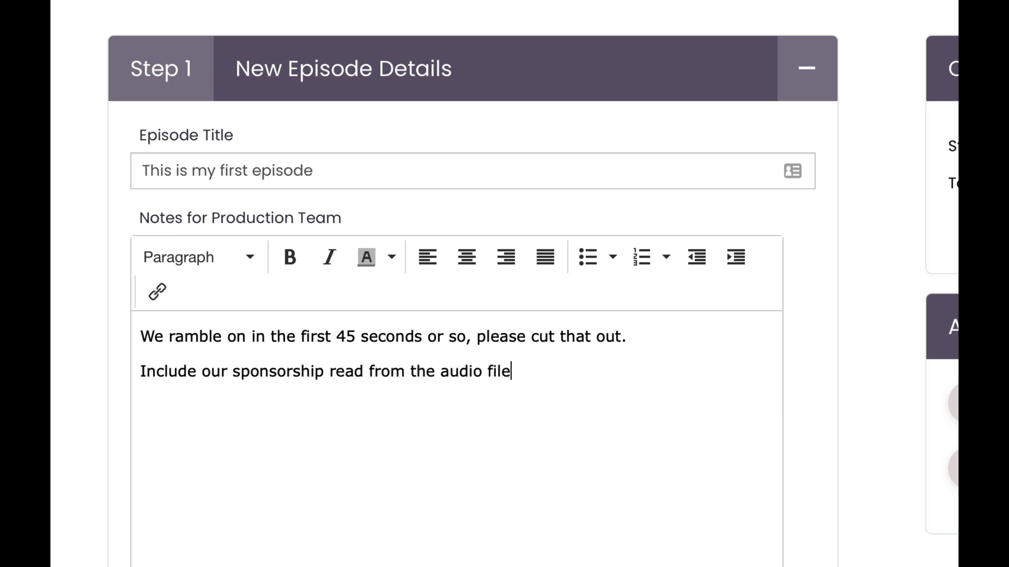
type(" sponsors.m")
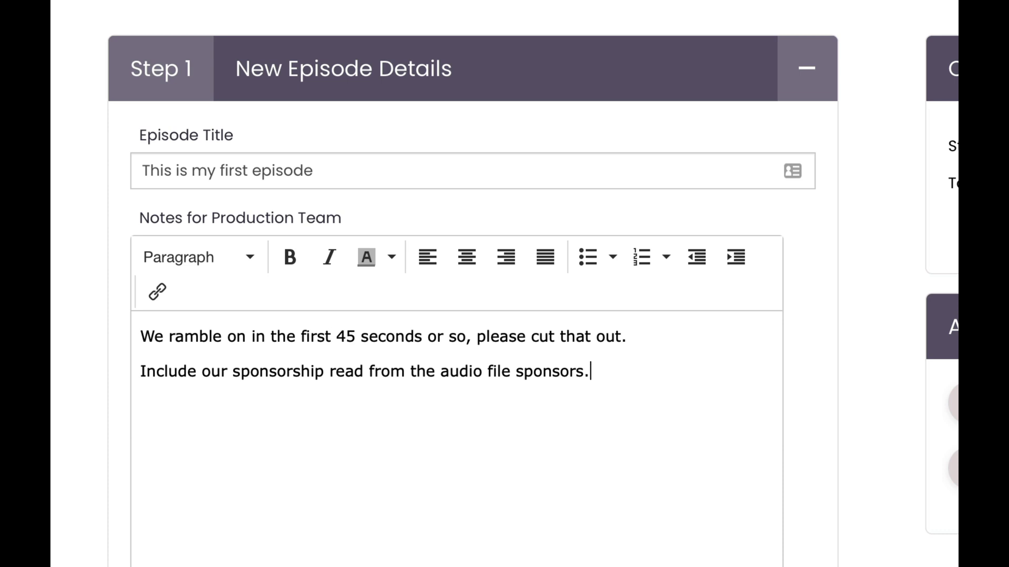
type("p3")
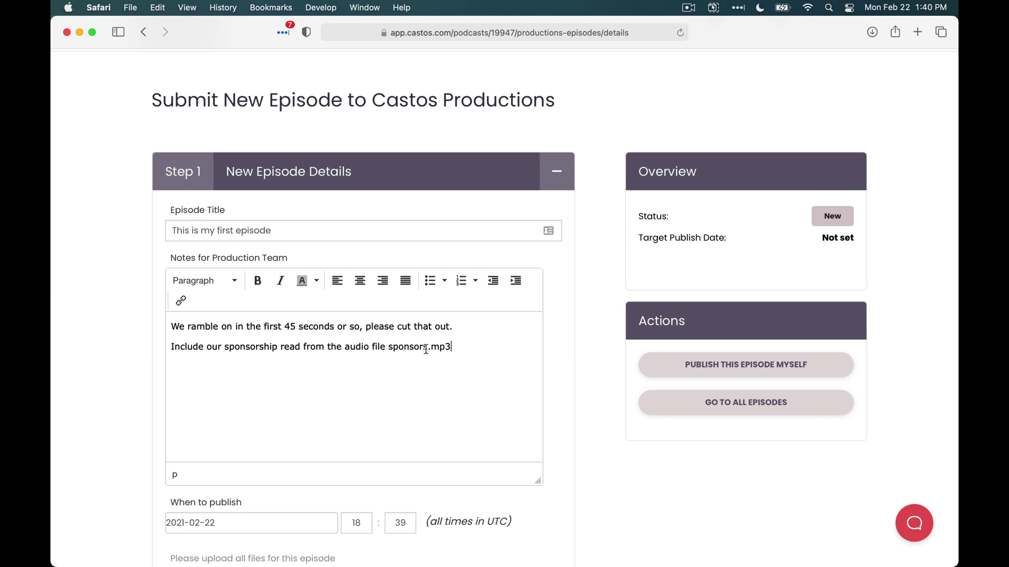
Step: Upload podcast example.mp3 from the Castos podcasts folder as the episode's media file
scroll(458, 355, "down", 4)
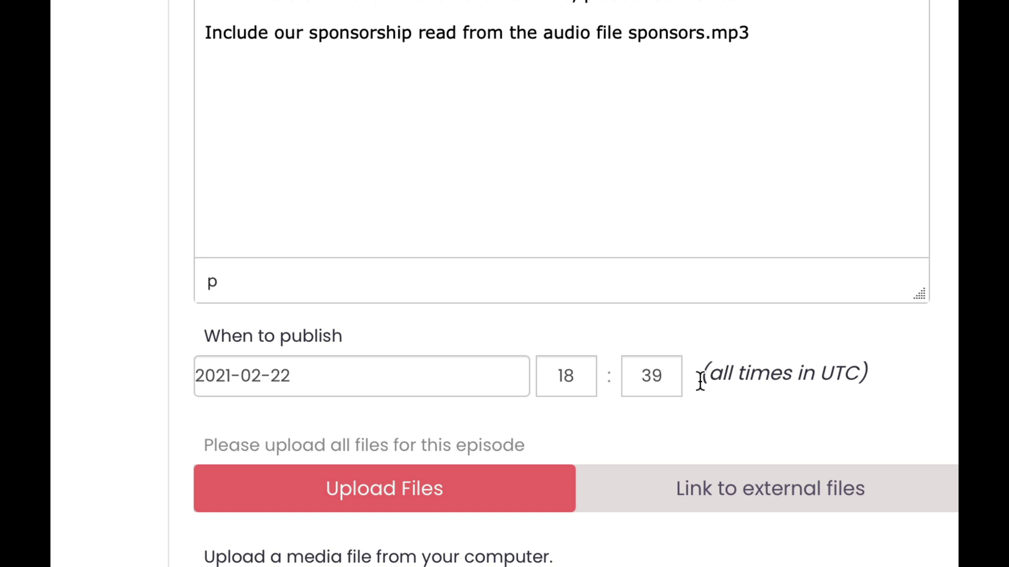
scroll(751, 415, "down", 3)
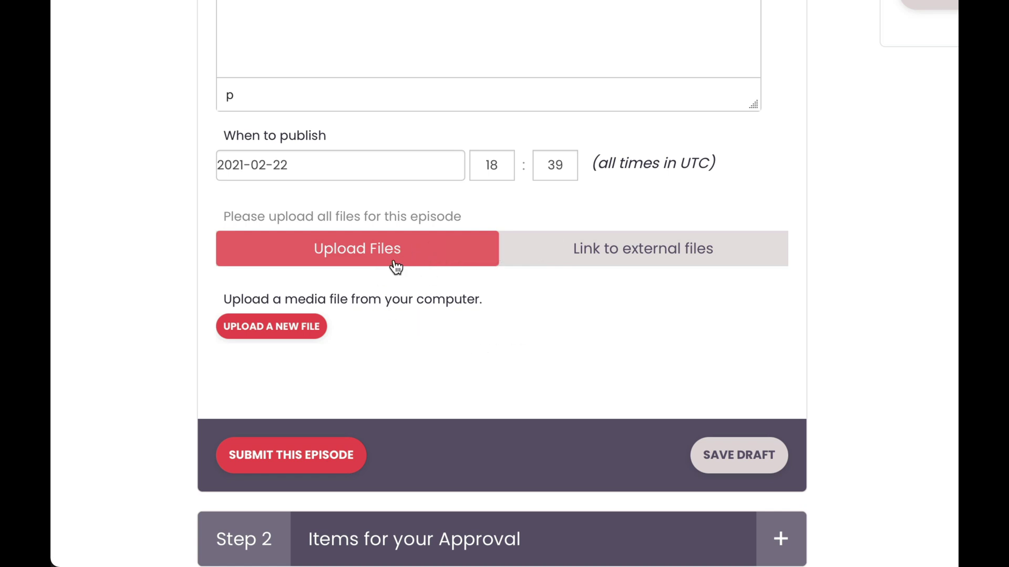
left_click(304, 328)
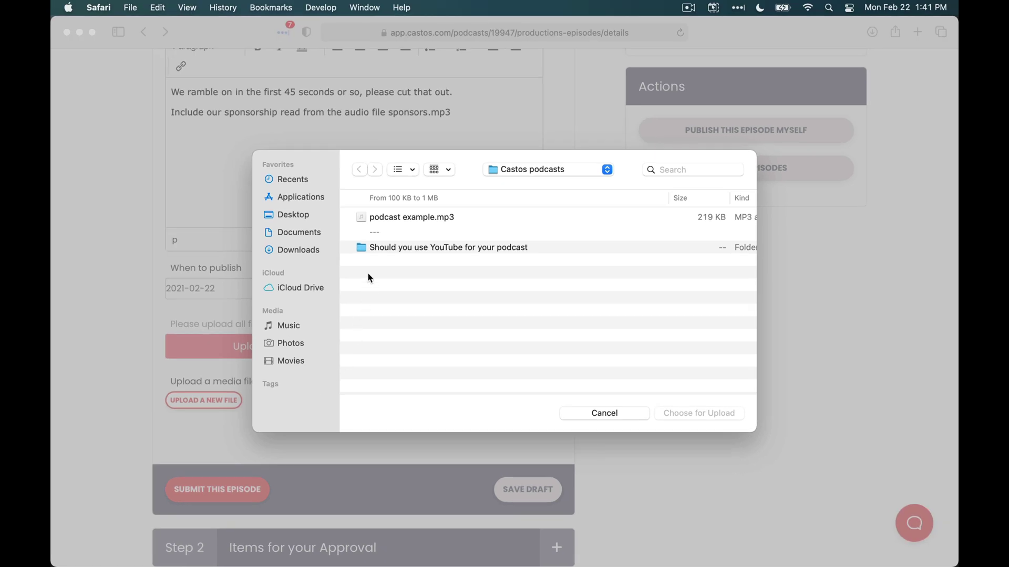
left_click(384, 217)
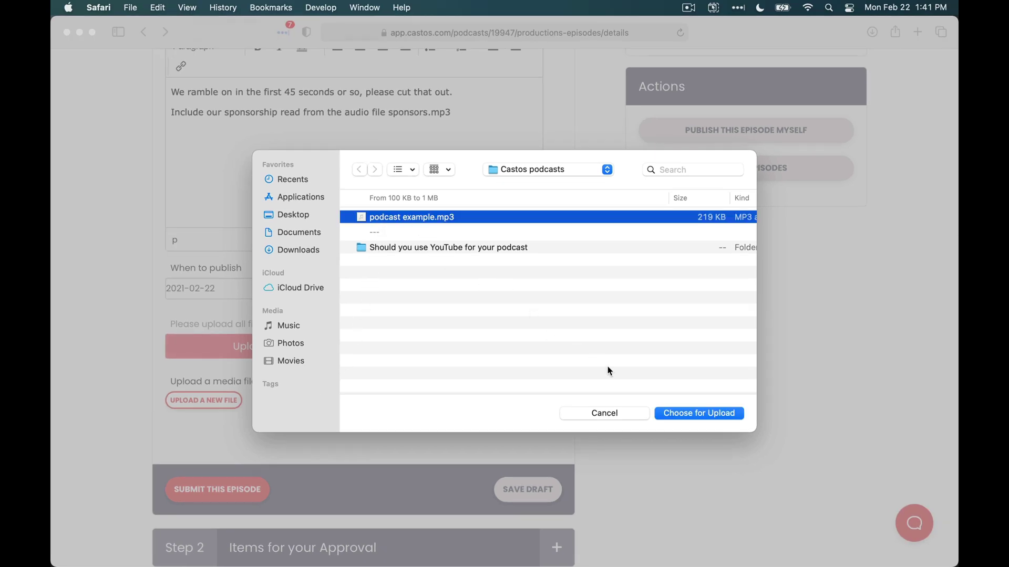
left_click(688, 415)
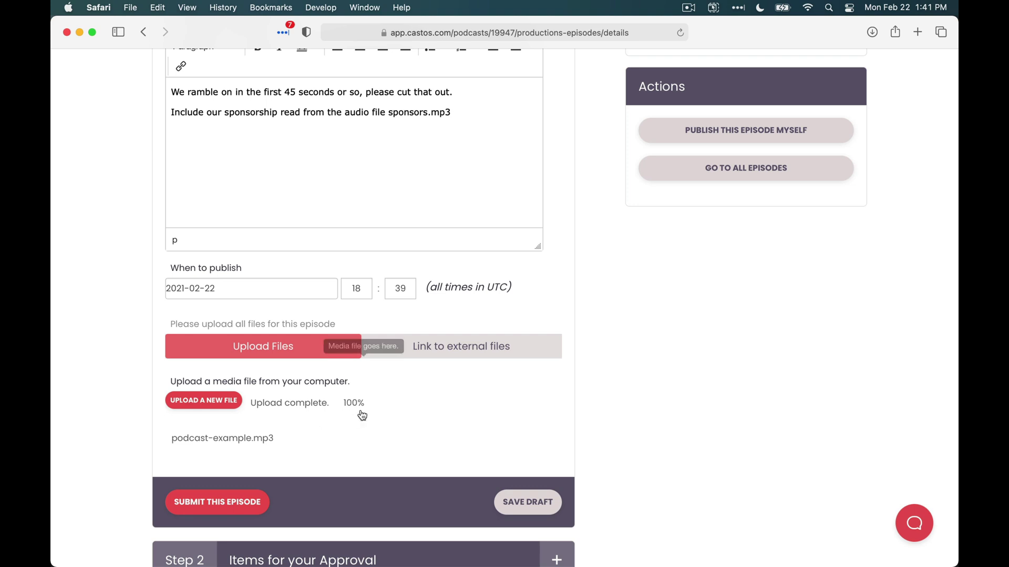
Step: Copy the share link of the Castos Example folder in Dropbox and paste it into the episode's external file links in Castos
left_click(532, 279)
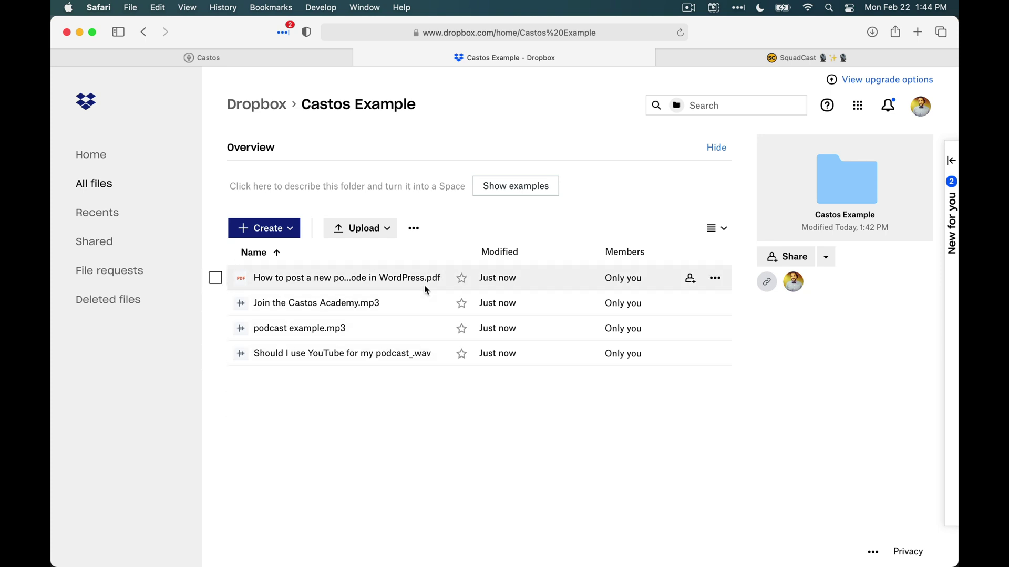
left_click(775, 262)
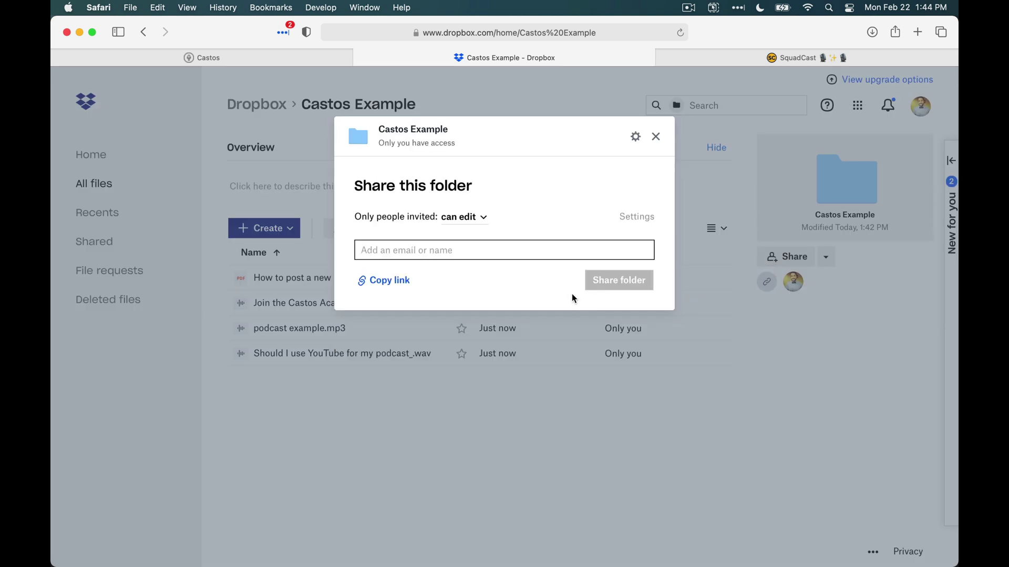
left_click(383, 280)
left_click(294, 64)
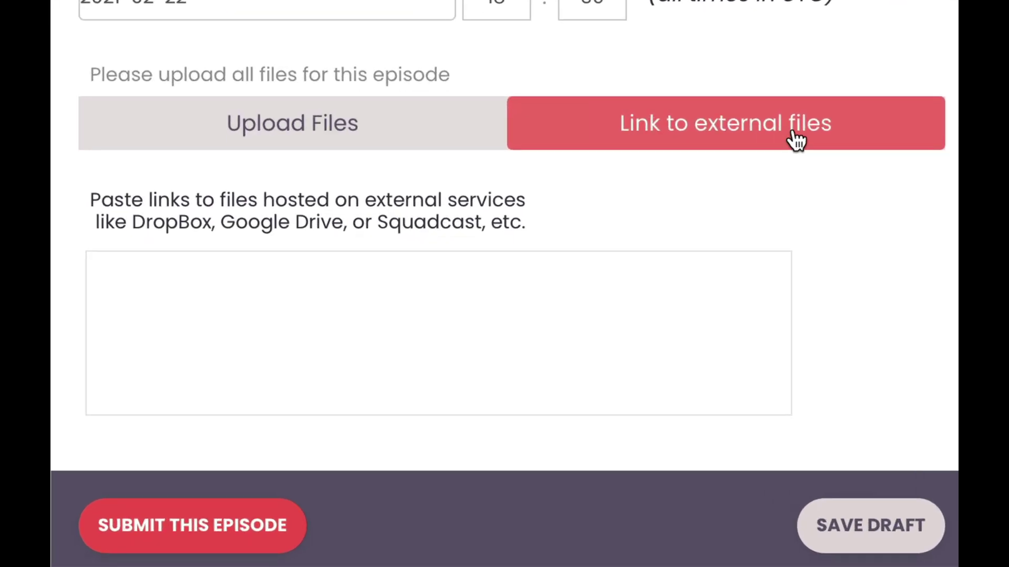
left_click(529, 302)
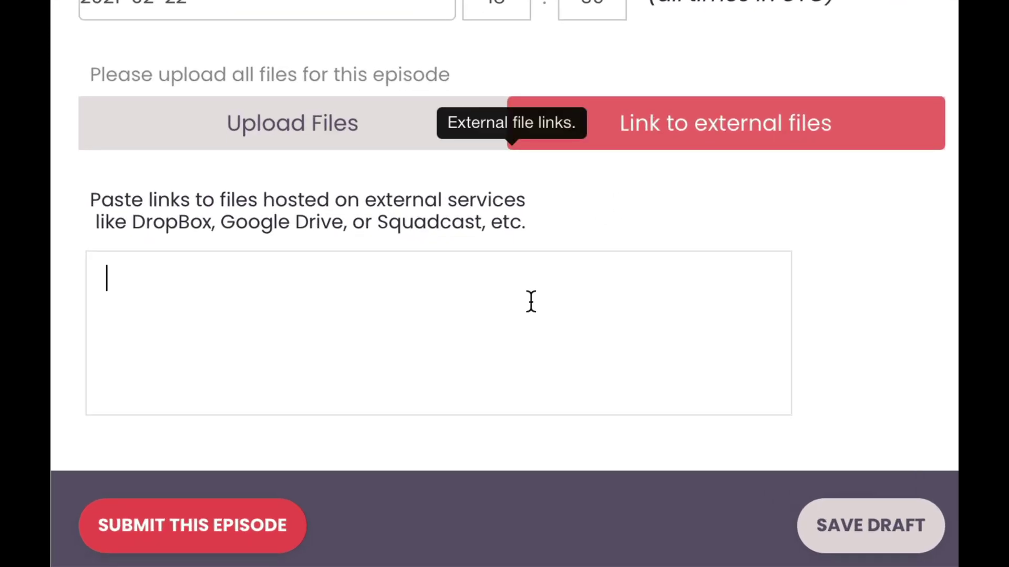
key("ctrl+v")
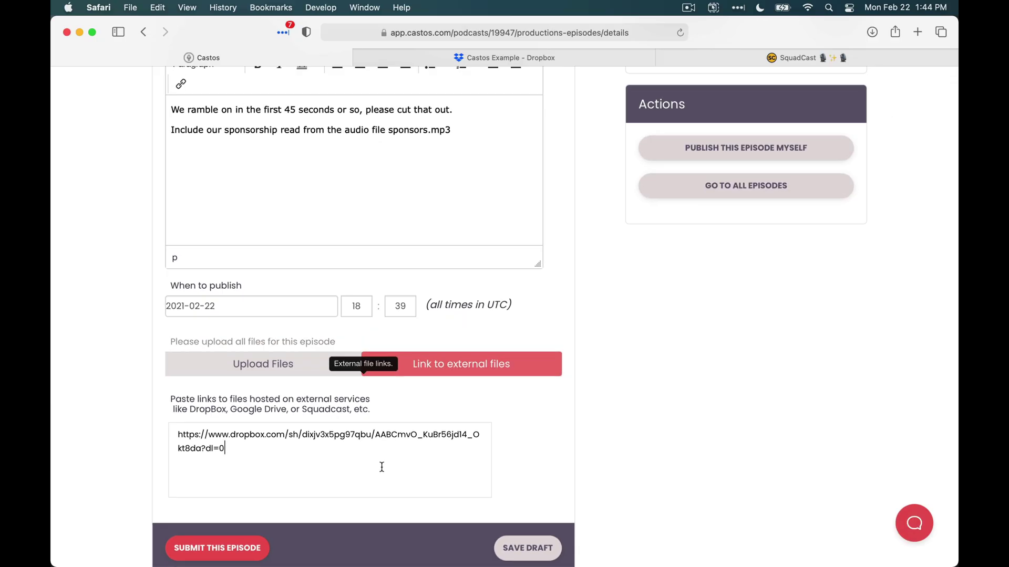
Step: Compare the files in Dropbox's Castos Example folder with the episode's production notes and external link in Castos
left_click(522, 64)
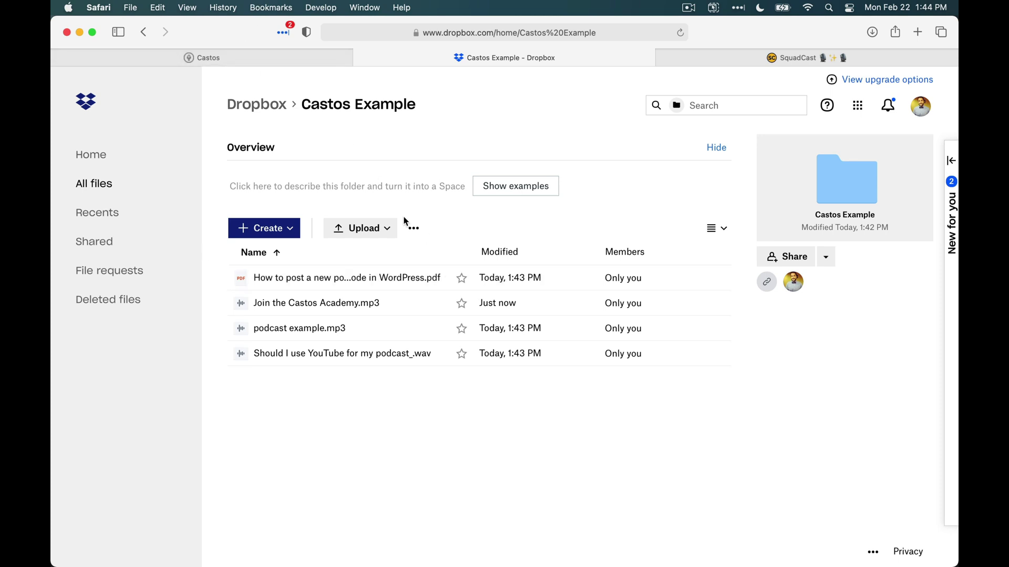
left_click(318, 60)
scroll(322, 179, "up", 3)
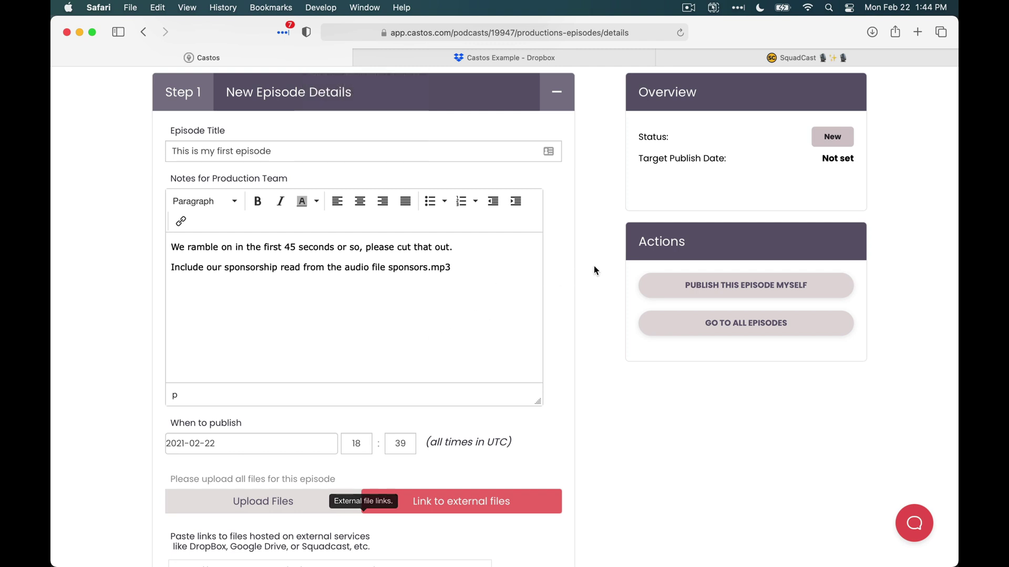
left_click(547, 56)
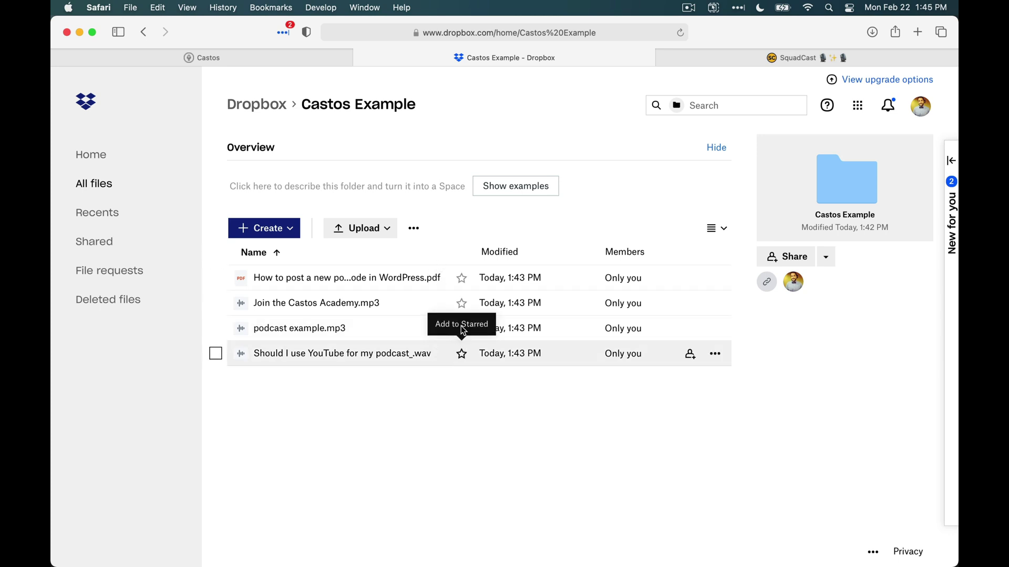
left_click(310, 62)
scroll(372, 431, "down", 2)
scroll(374, 459, "down", 2)
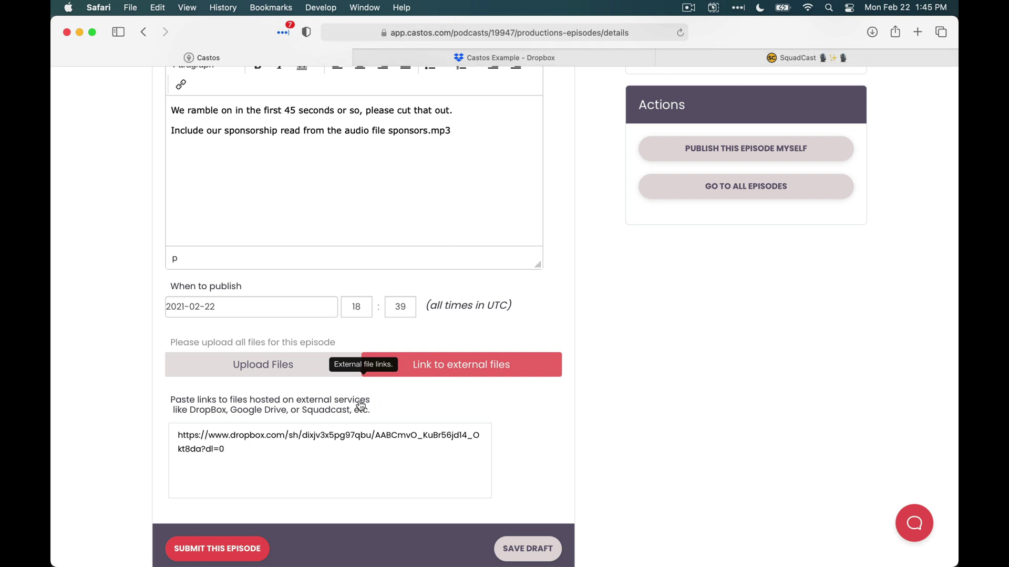
Step: Switch to SquadCast and copy the share link of the primary recording dated Feb 19, 2021 @ 4:03 PM
left_click(820, 57)
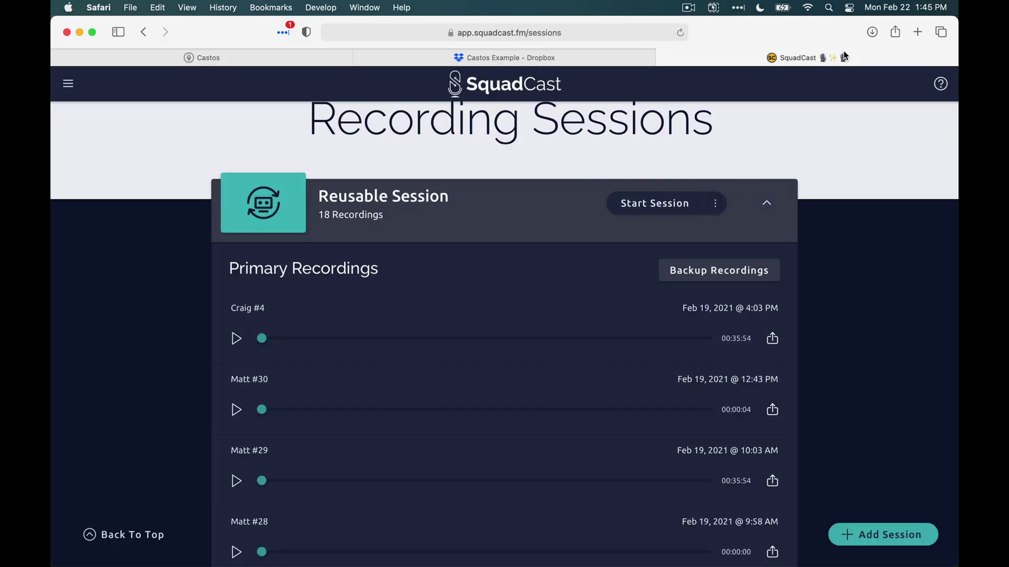
scroll(663, 296, "down", 3)
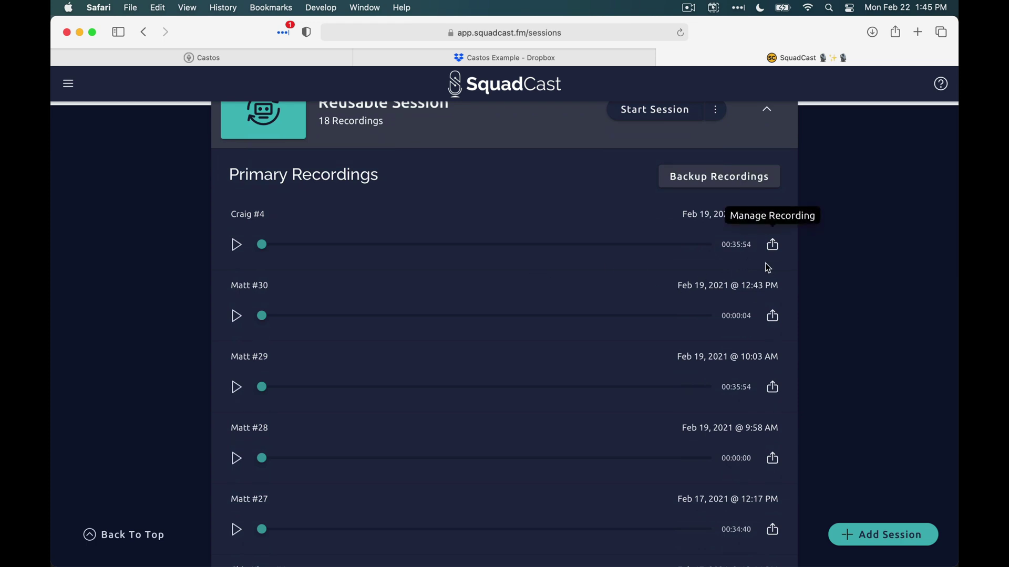
left_click(773, 246)
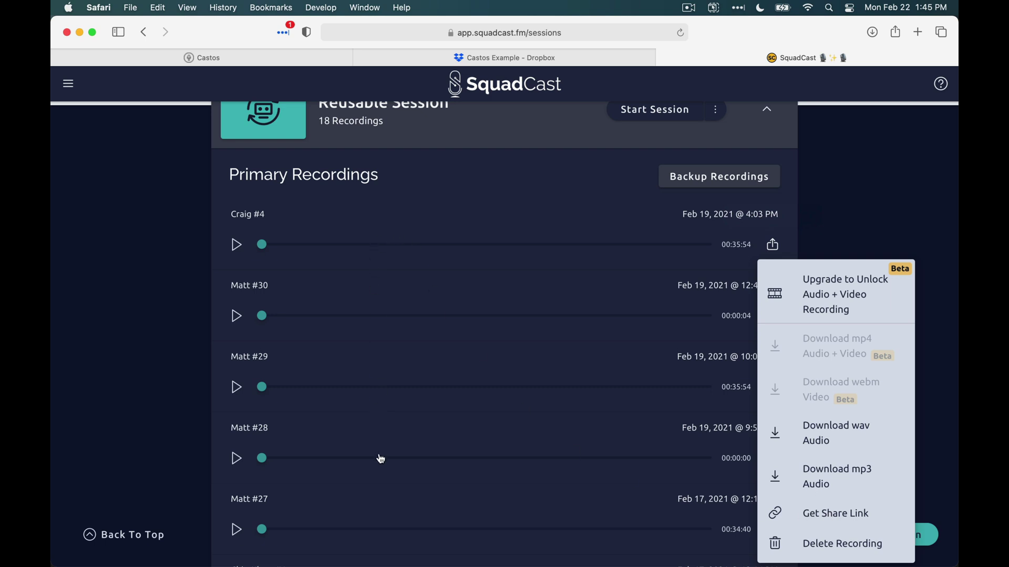
left_click(825, 220)
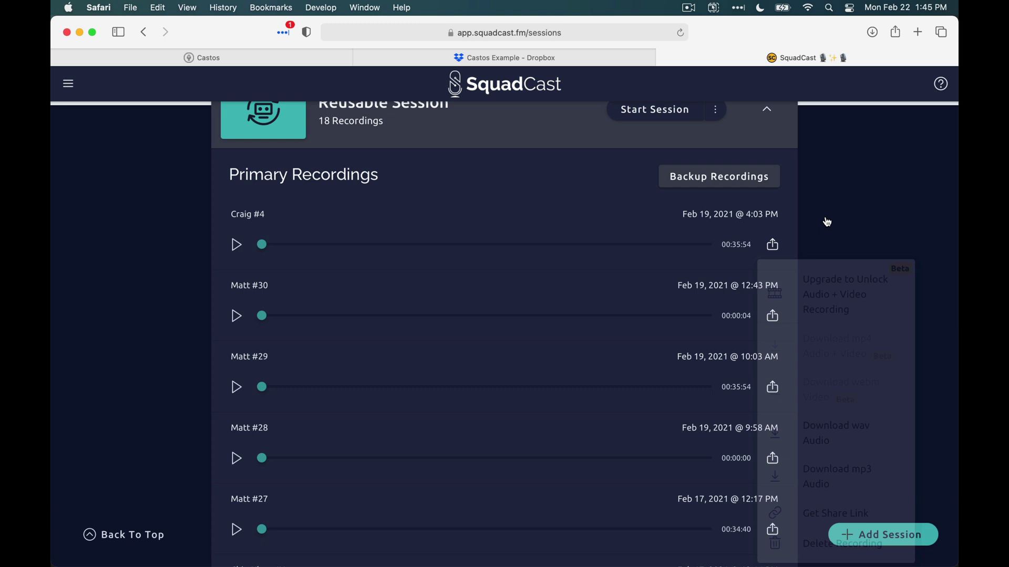
left_click(773, 245)
left_click(829, 515)
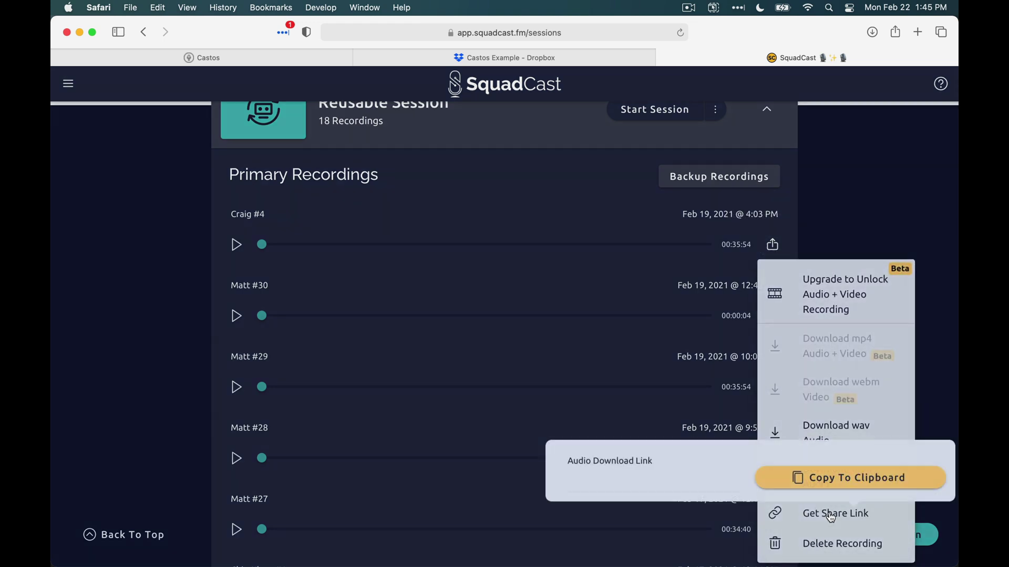
left_click(843, 481)
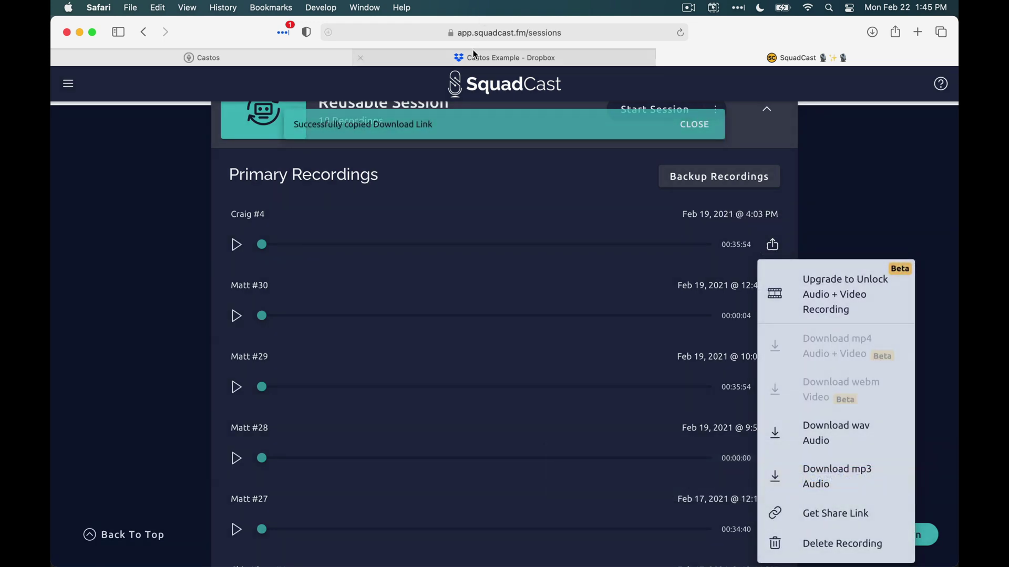
Step: Back in Castos, add a "Track 1:" line with the copied SquadCast link below the Dropbox link in the external file links
left_click(475, 54)
left_click(241, 59)
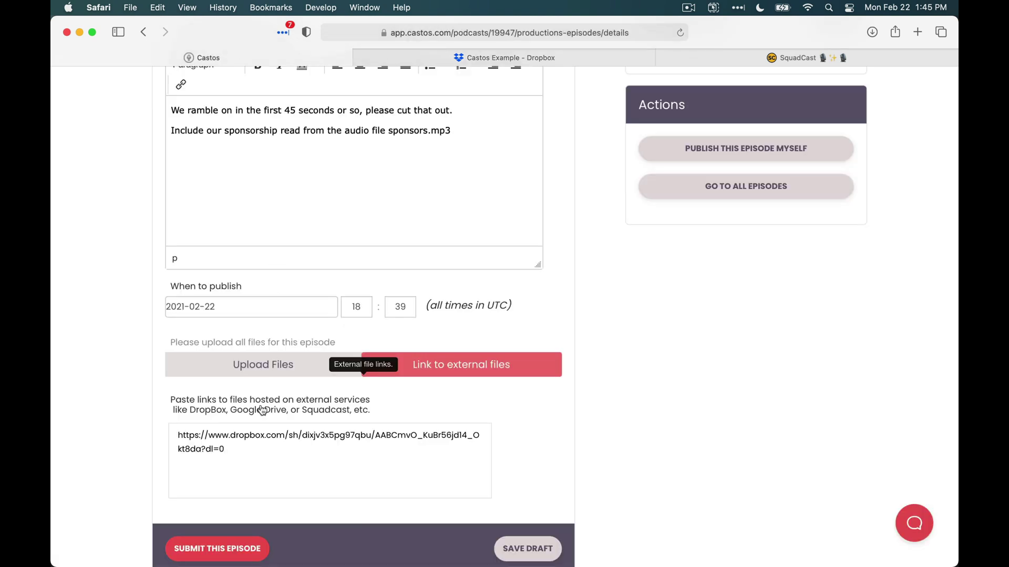
left_click(257, 448)
type("Track 1:")
key("super+v")
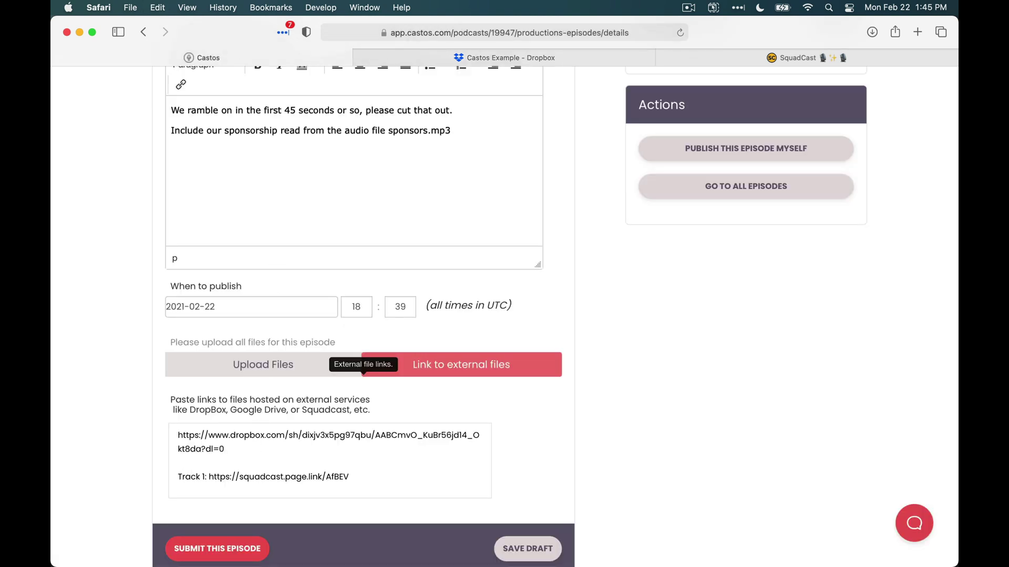
Step: In SquadCast, copy the share link of the primary recording dated Feb 19, 2021 @ 10:03 AM
left_click(770, 61)
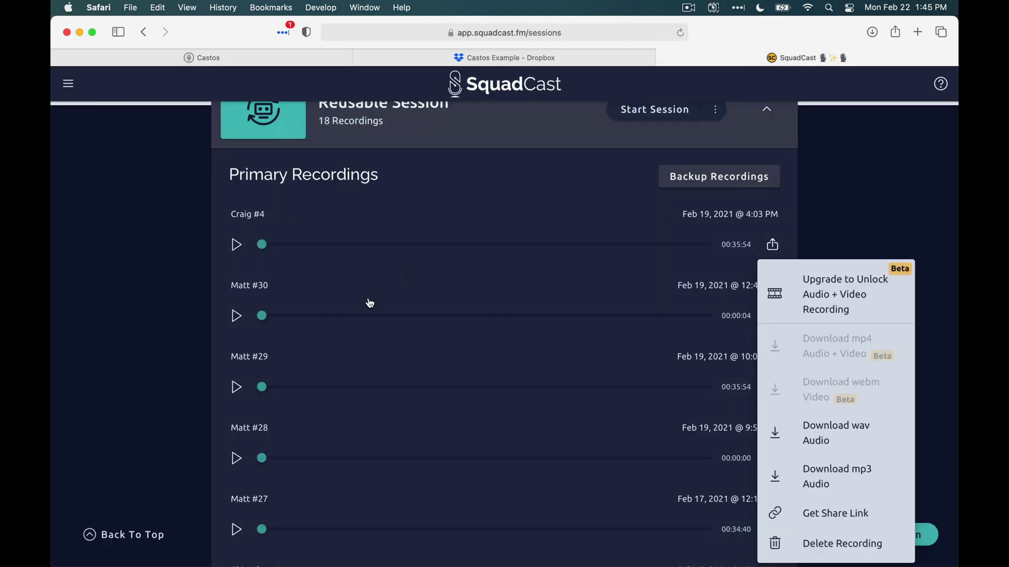
left_click(858, 208)
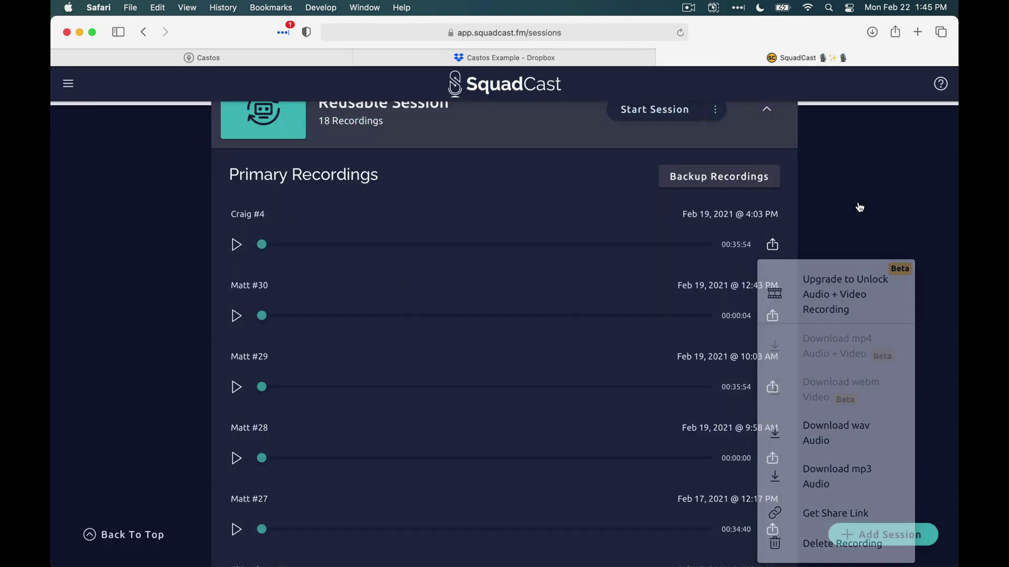
left_click(772, 390)
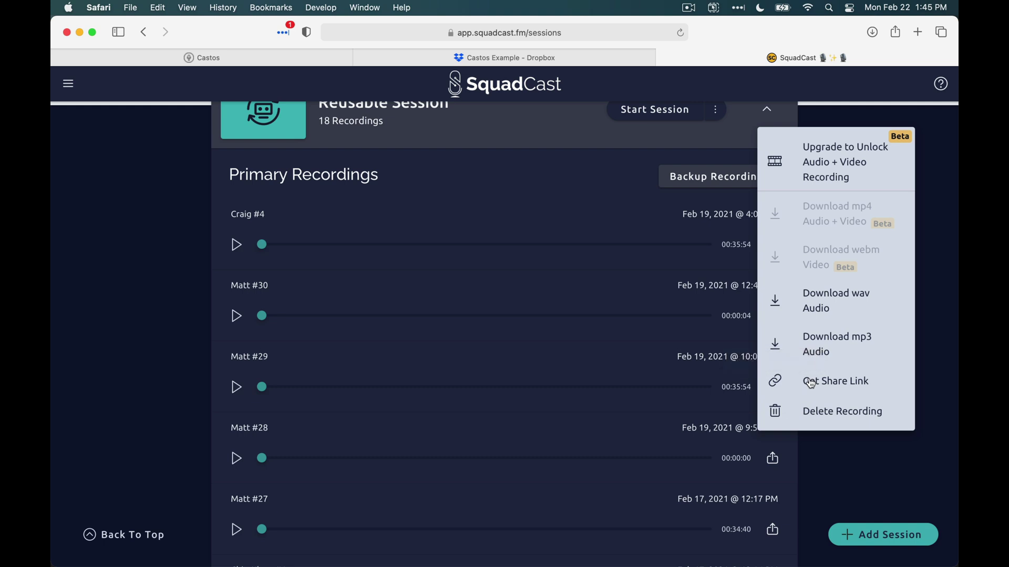
left_click(812, 381)
left_click(823, 423)
Step: Return to Castos and add a "Track 2:" line with the copied SquadCast link under Track 1 in the external file links
left_click(202, 58)
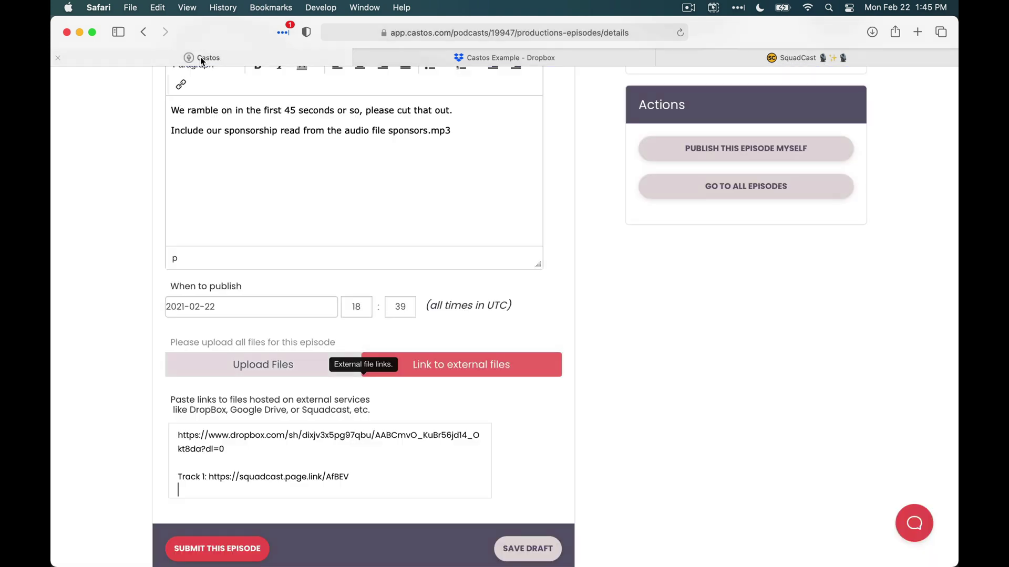
left_click(322, 494)
key("Return")
type("Track 2:")
key("super+v")
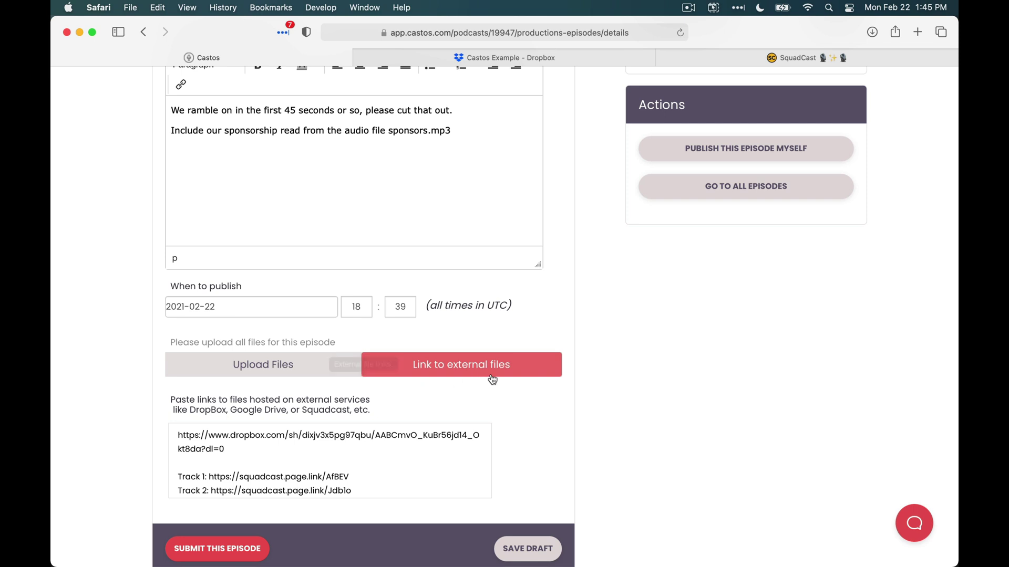
left_click(535, 53)
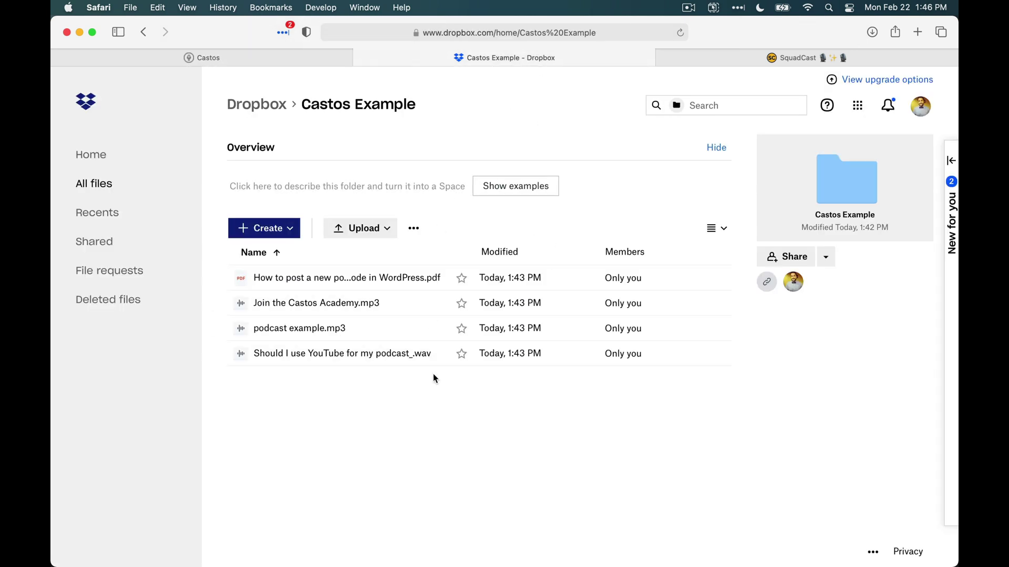
left_click(723, 58)
left_click(285, 59)
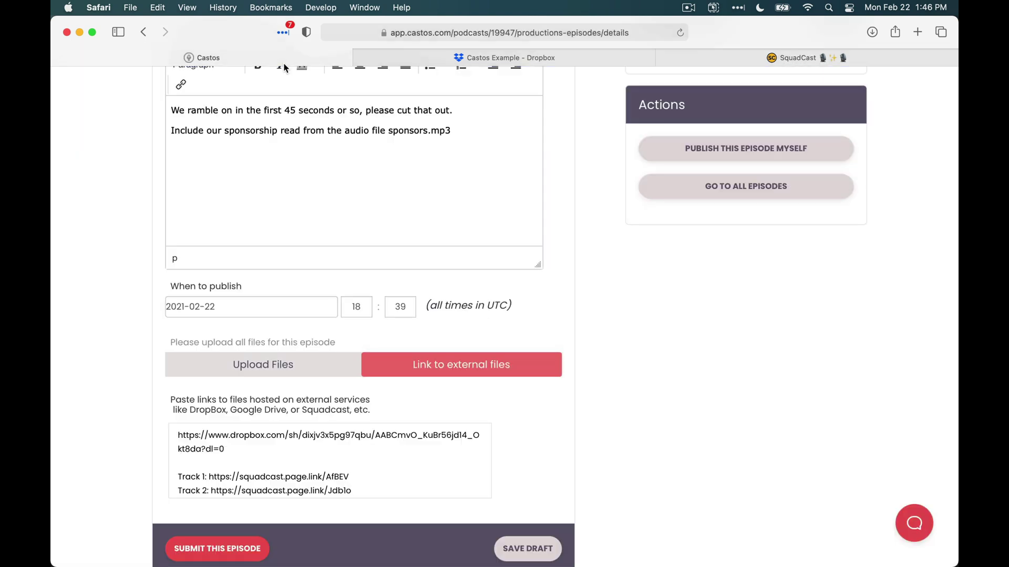
Step: Submit the episode to Castos Productions and review the submitted details and the remaining production steps
scroll(362, 479, "down", 1)
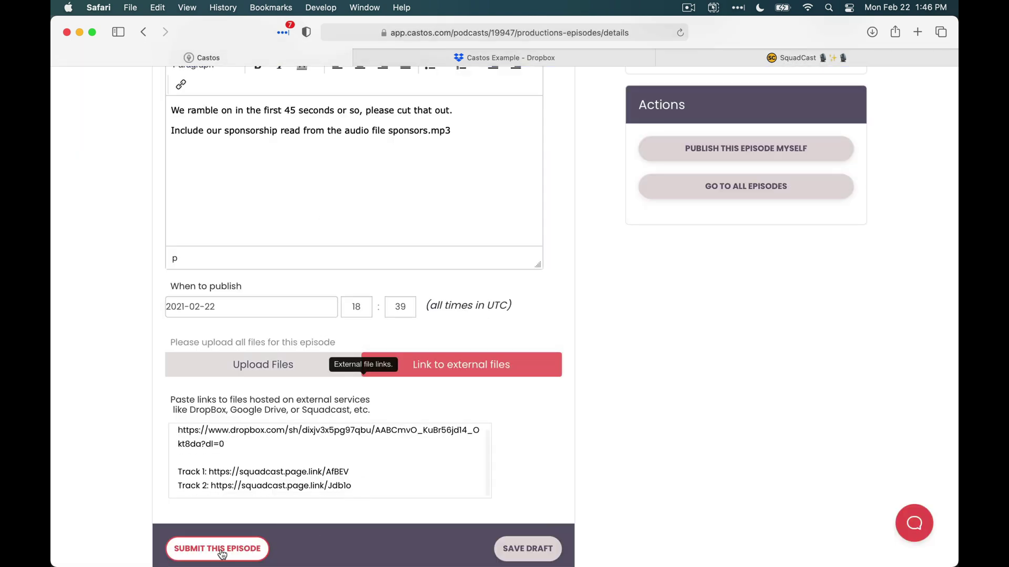
left_click(247, 550)
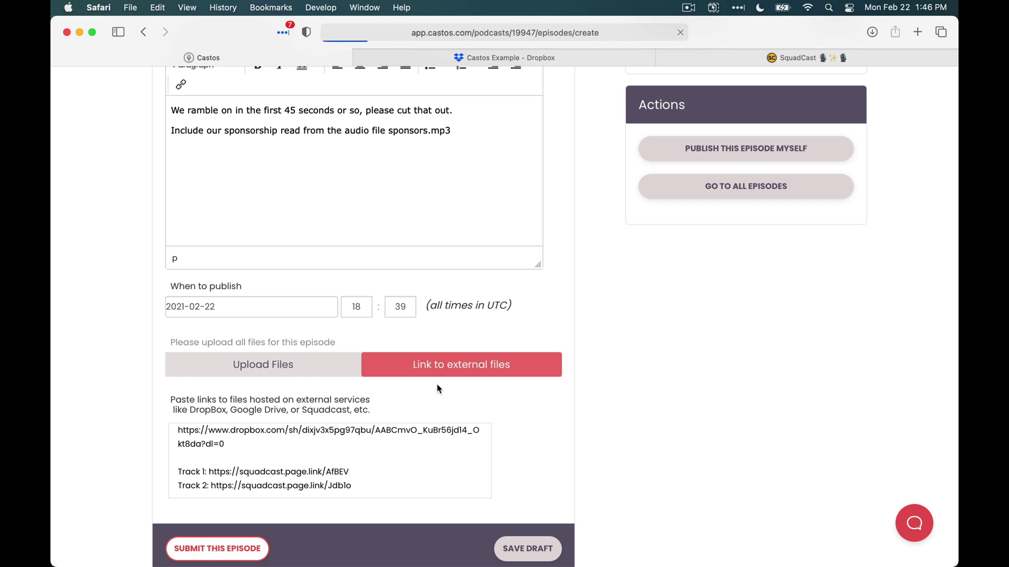
scroll(311, 340, "down", 2)
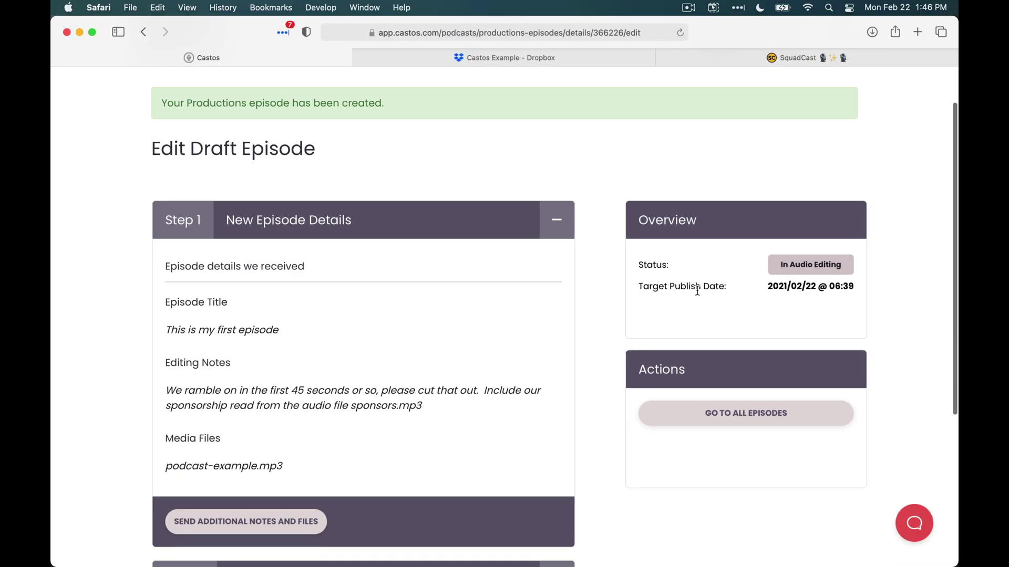
scroll(650, 336, "down", 5)
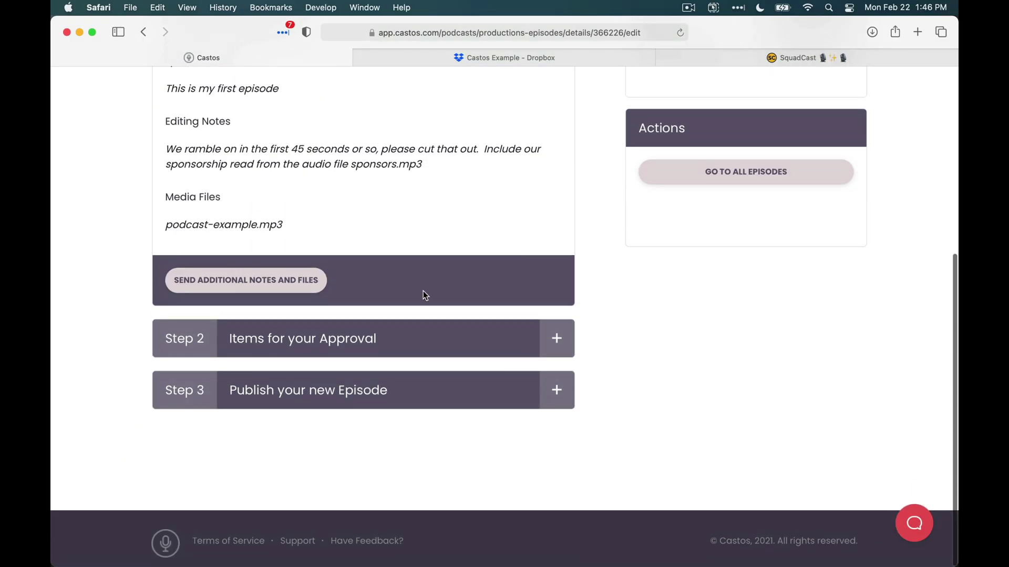
Step: Open the form for sending additional notes and files, and examine its fields and the episode's overview
left_click(295, 279)
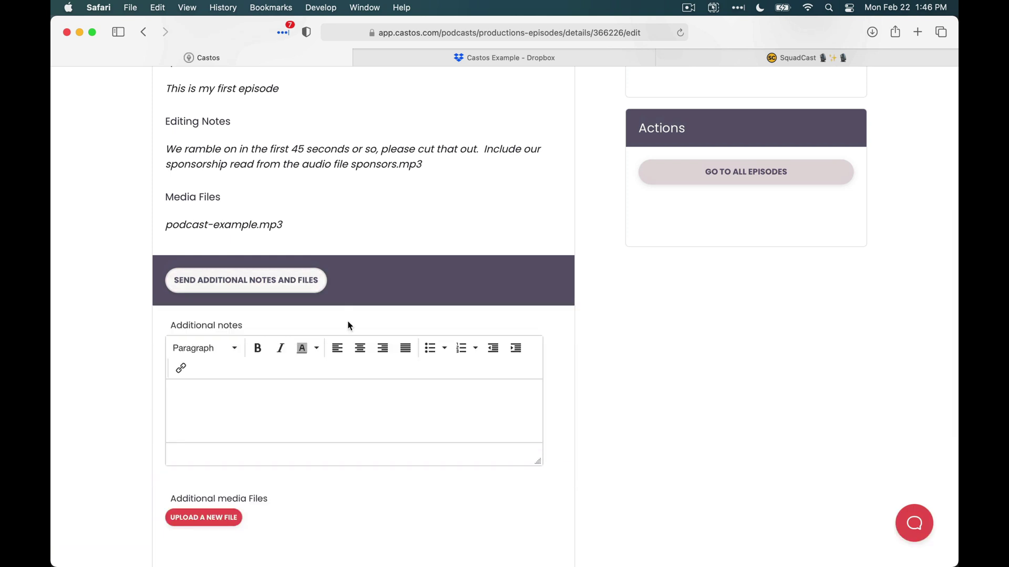
left_click(337, 392)
scroll(331, 526, "down", 3)
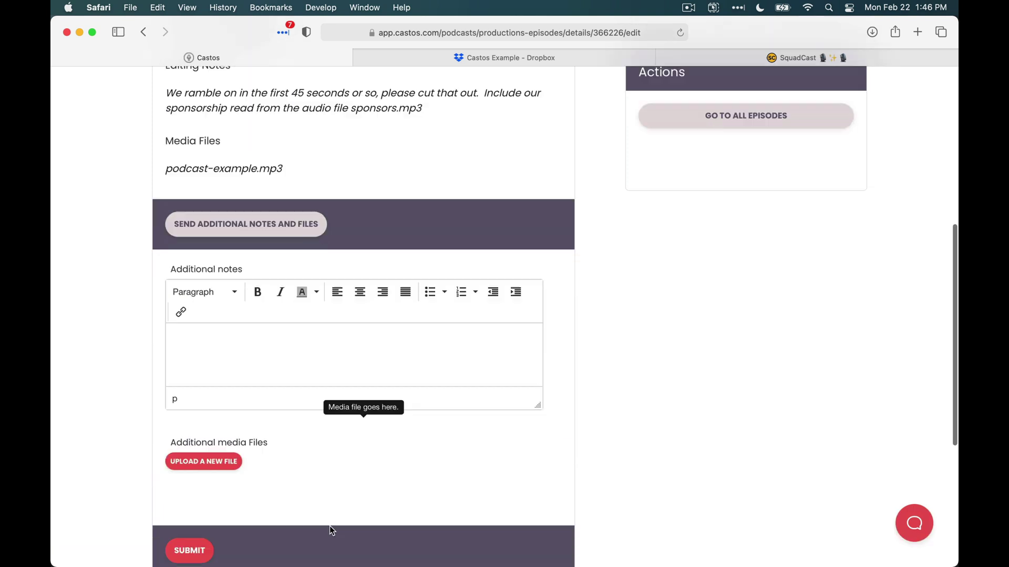
scroll(339, 440, "up", 2)
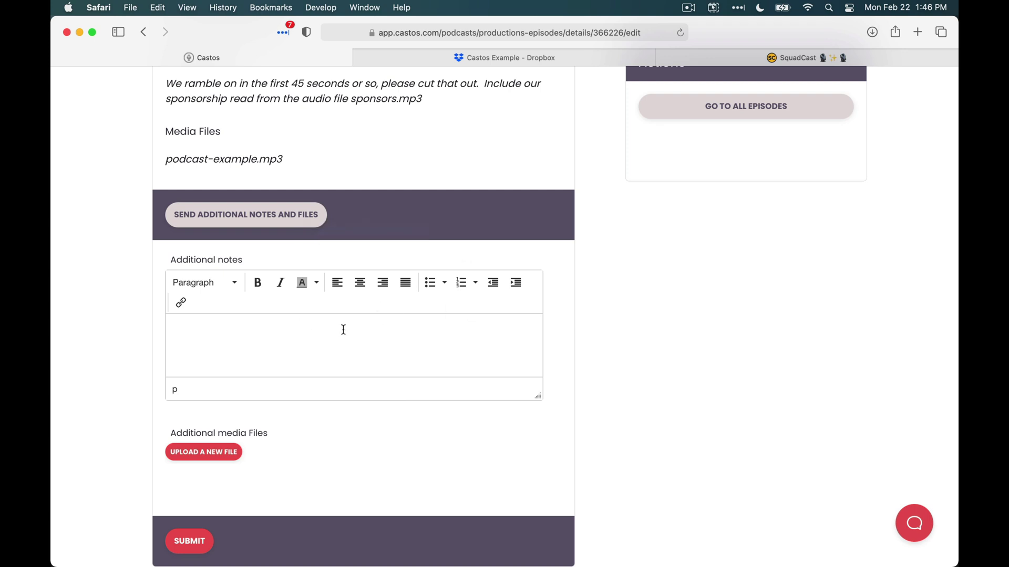
scroll(429, 218, "up", 5)
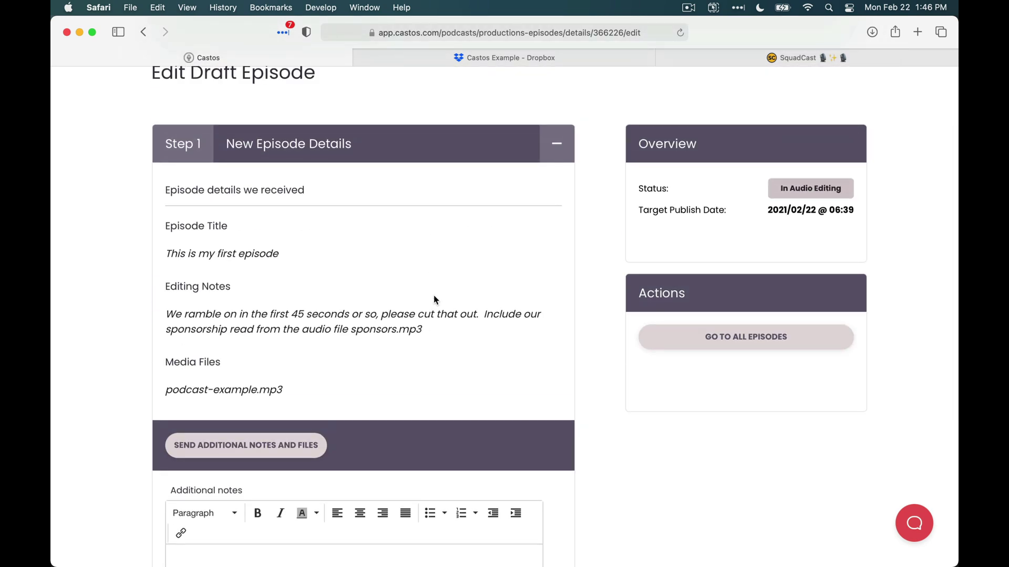
scroll(434, 296, "up", 3)
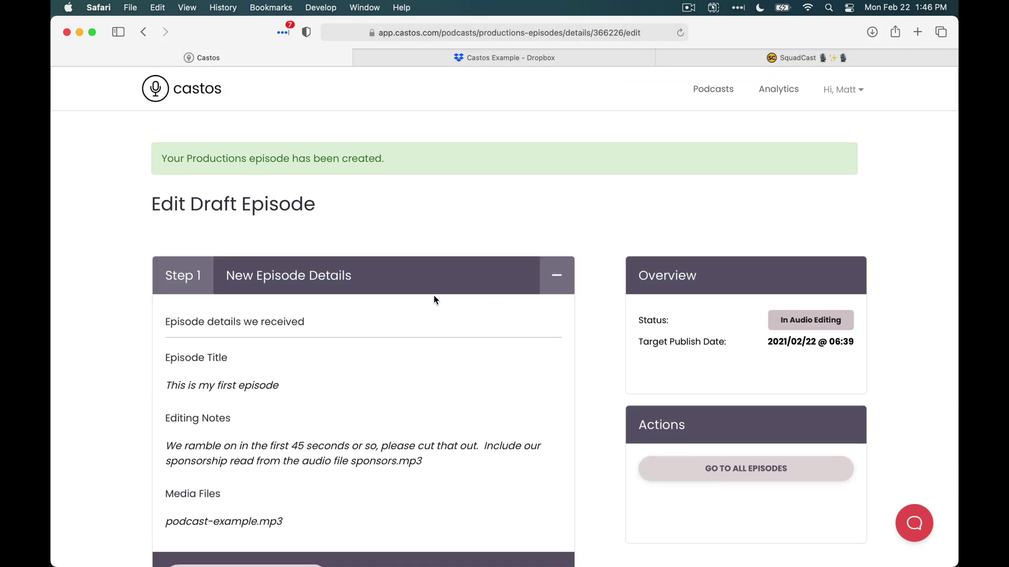